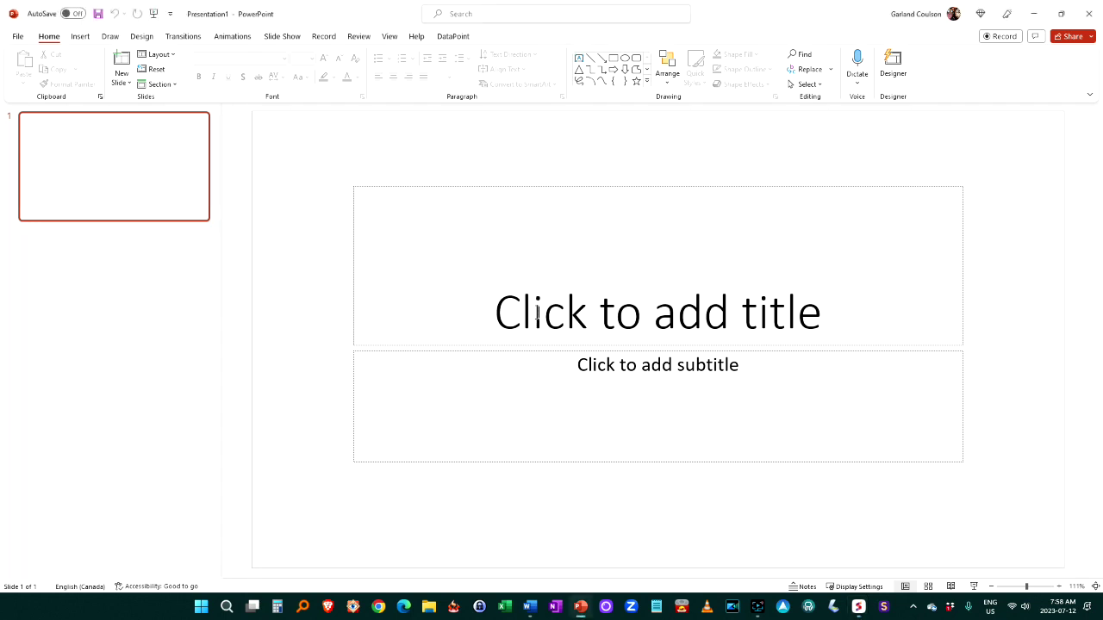
left_click(536, 313)
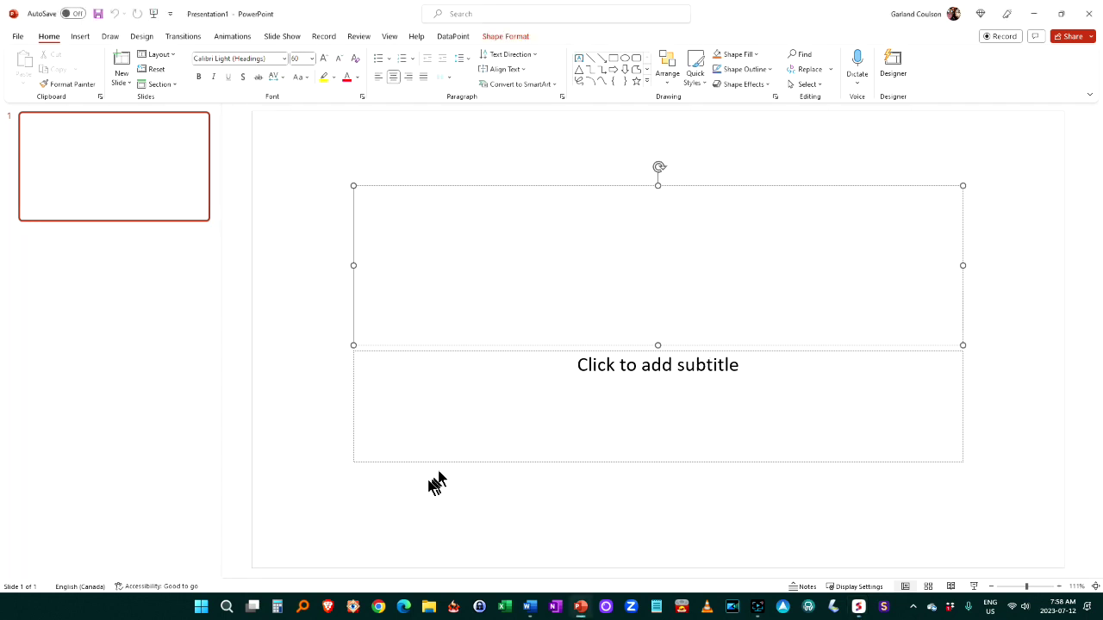
left_click(402, 502)
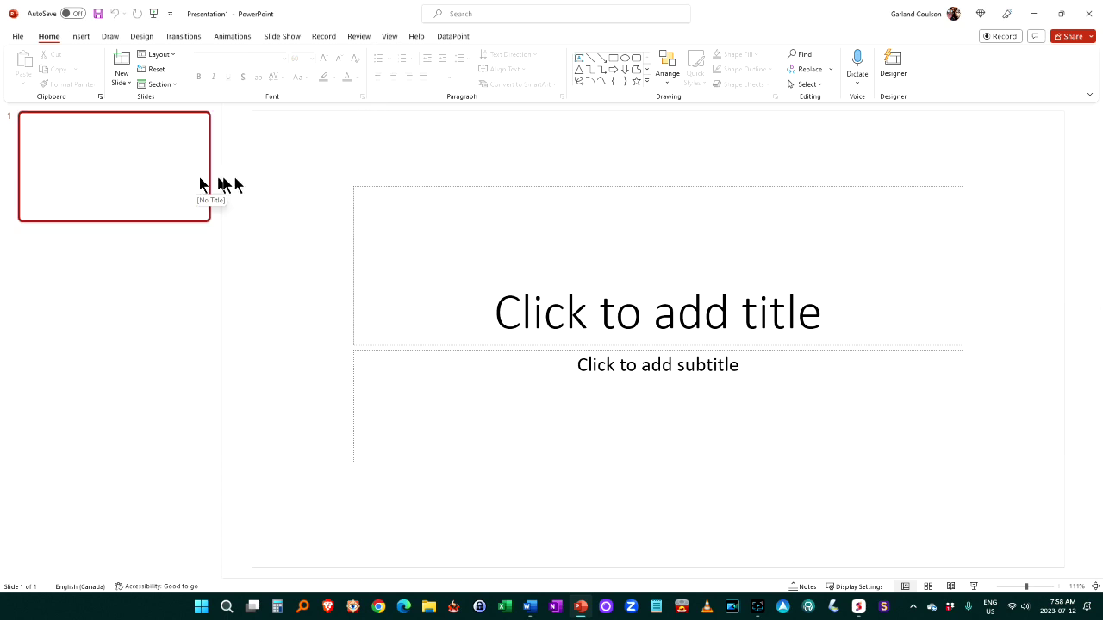
Switch the presentation to Outline View and widen the outline area beside the slide.
left_click(390, 37)
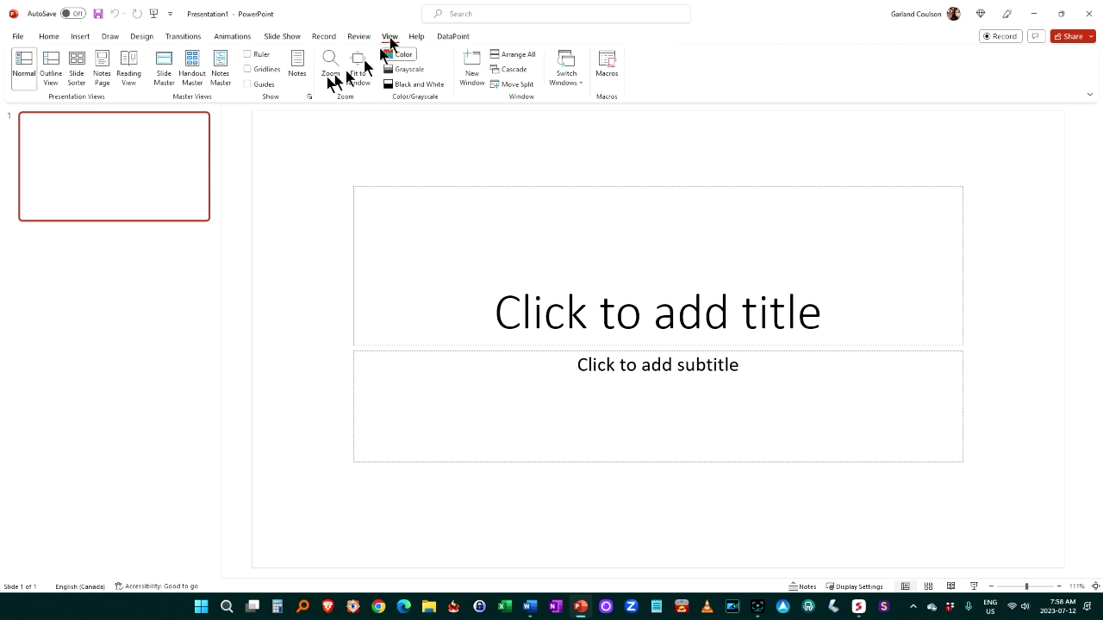
left_click(53, 67)
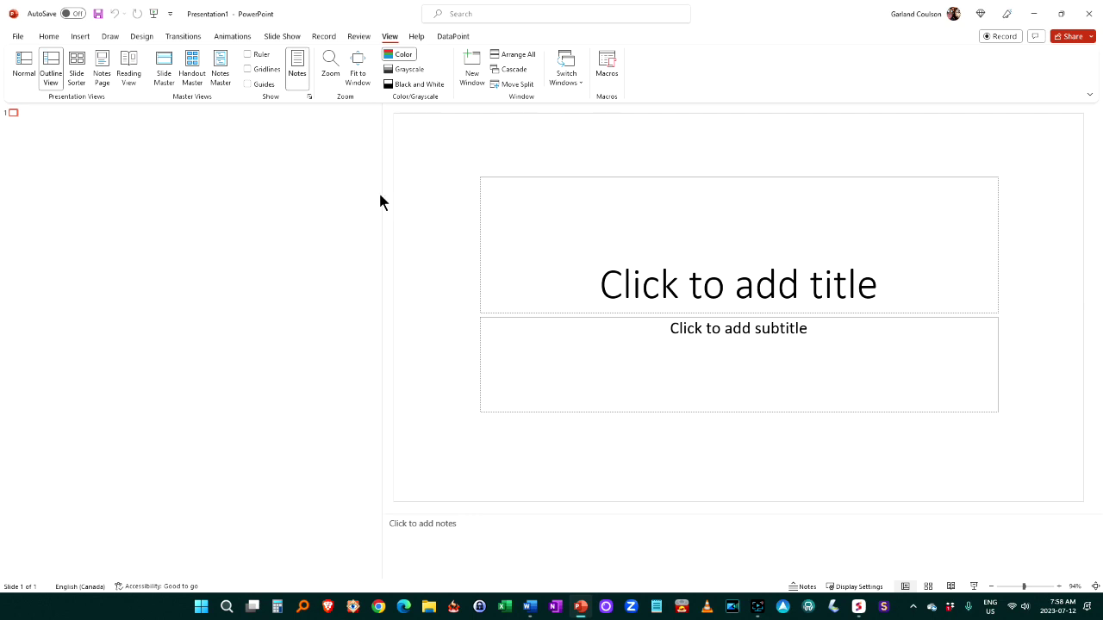
left_click_drag(380, 194, 508, 204)
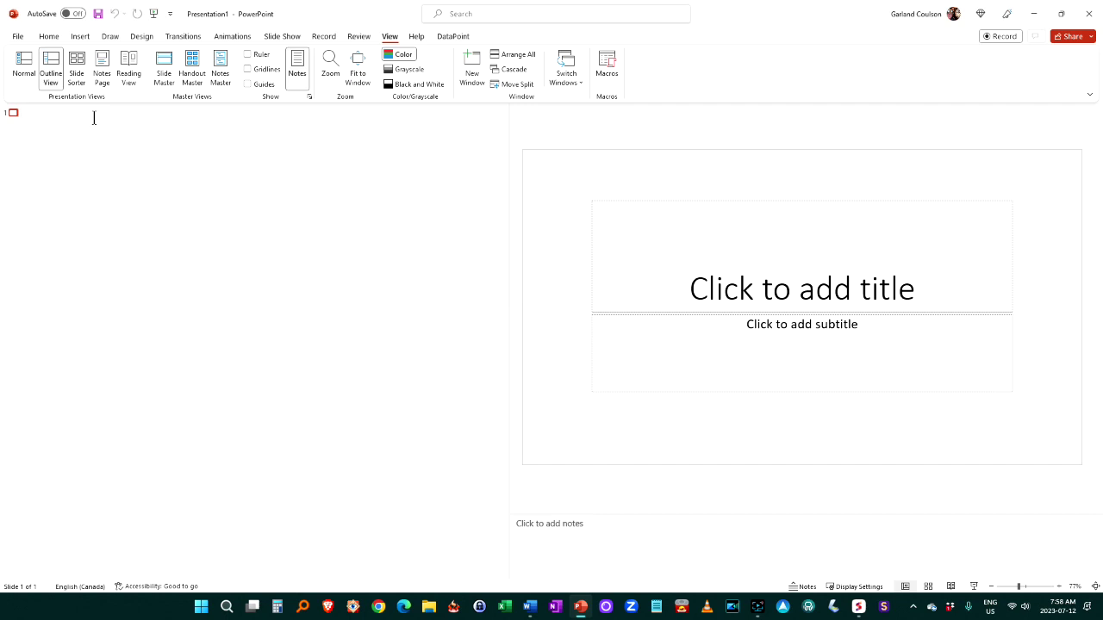
Title the first slide "Leadership presentation" in the outline.
type("Lea")
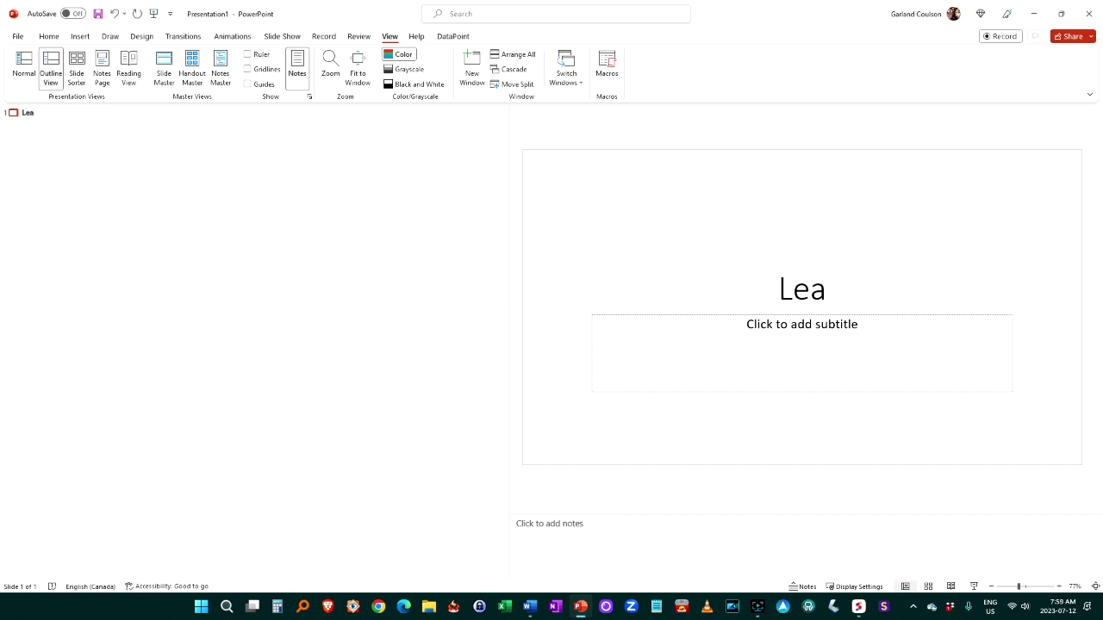
type("dership p")
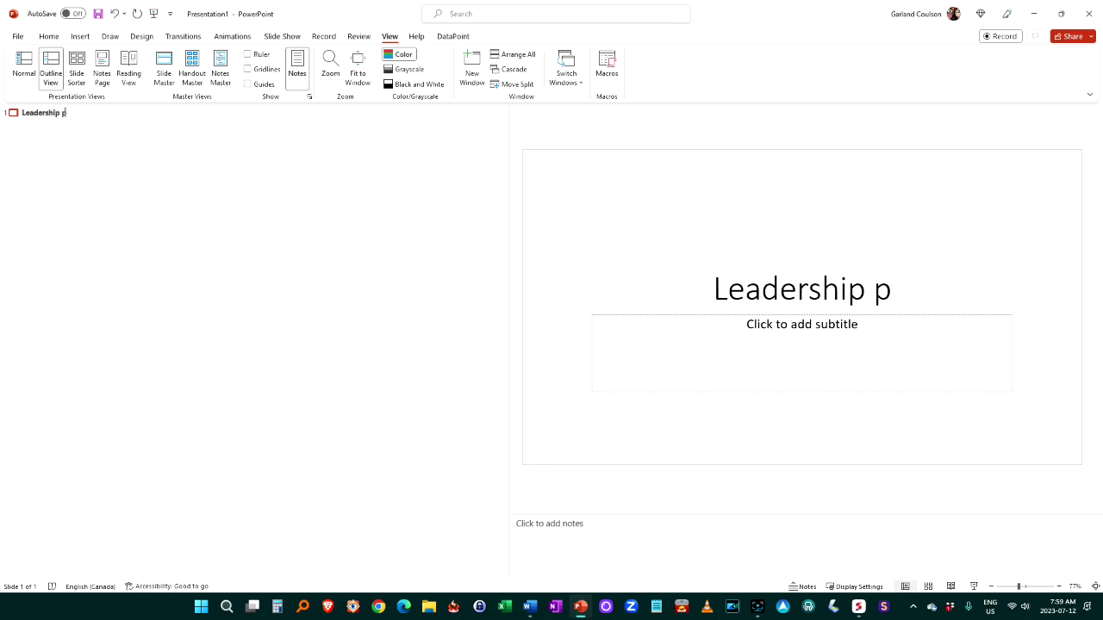
type("resentation")
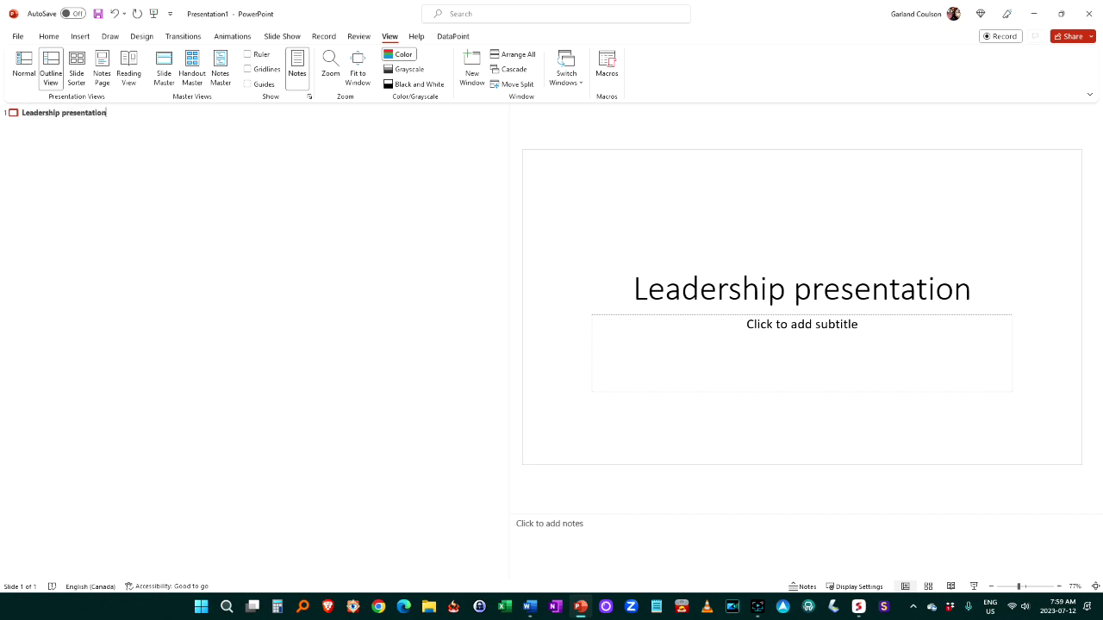
Add a second slide titled "What is leadership?" and a third titled "Types of leadership" in the outline.
key("Return")
type("W")
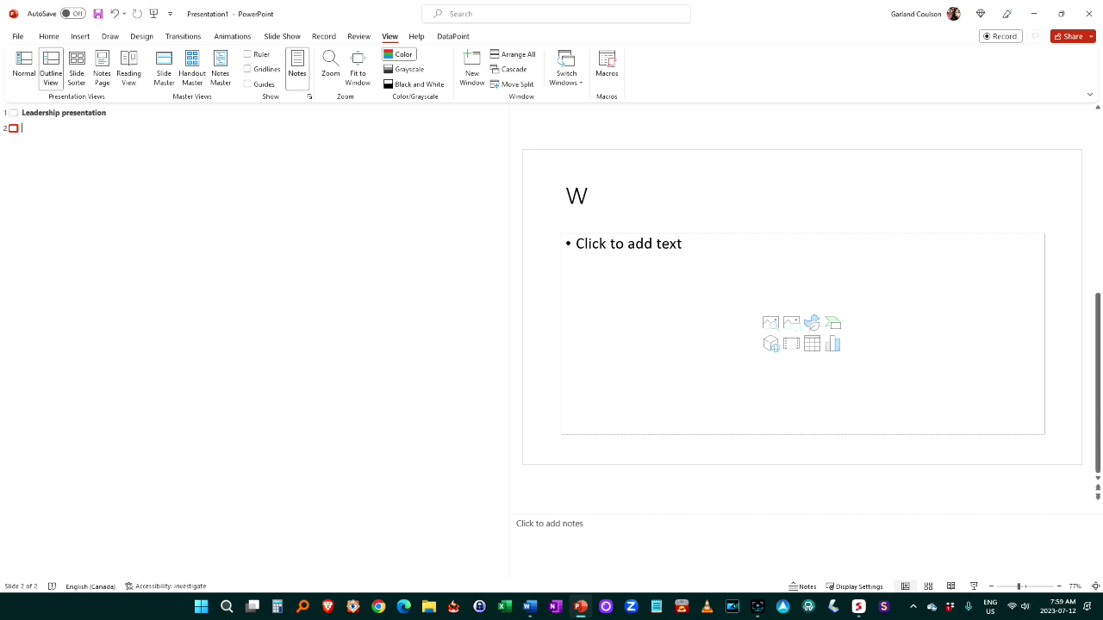
type("hat is leadership")
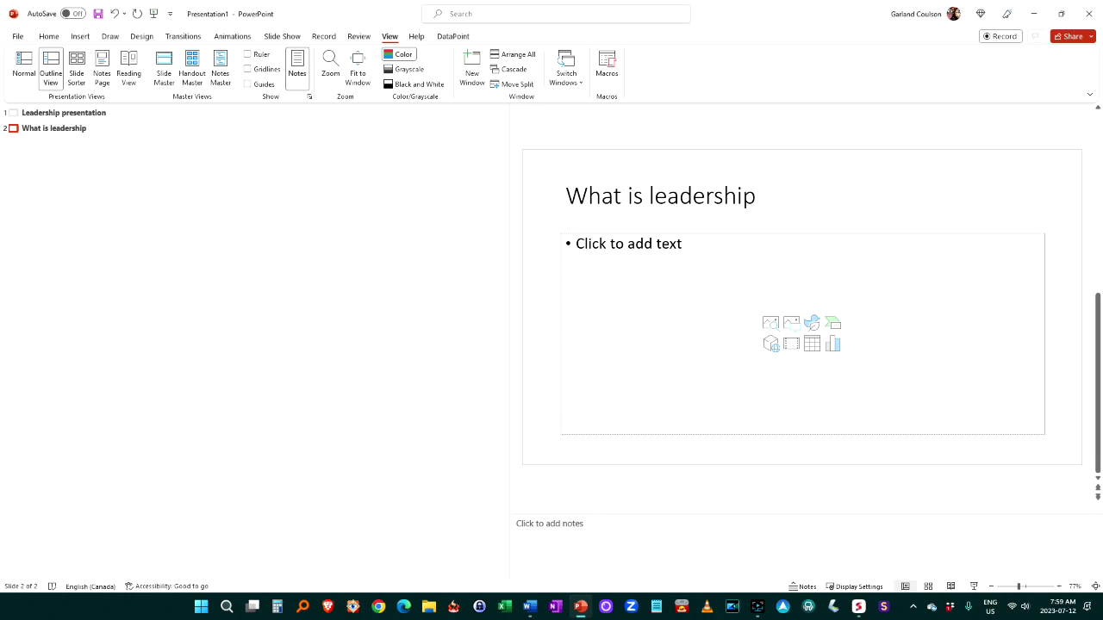
type("?")
key("Return")
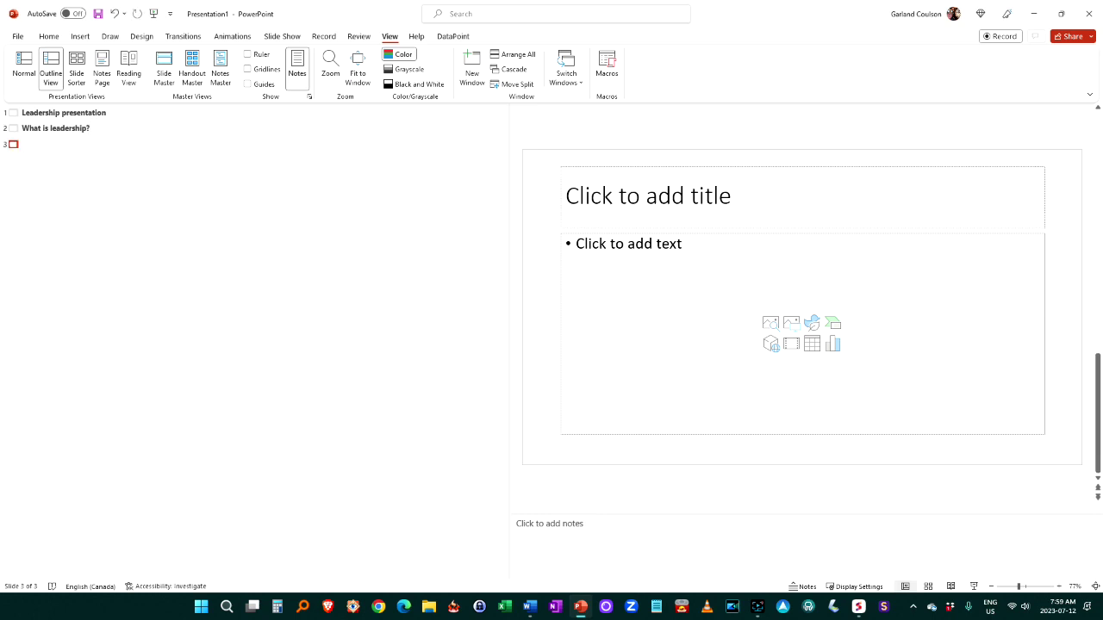
type("Typ")
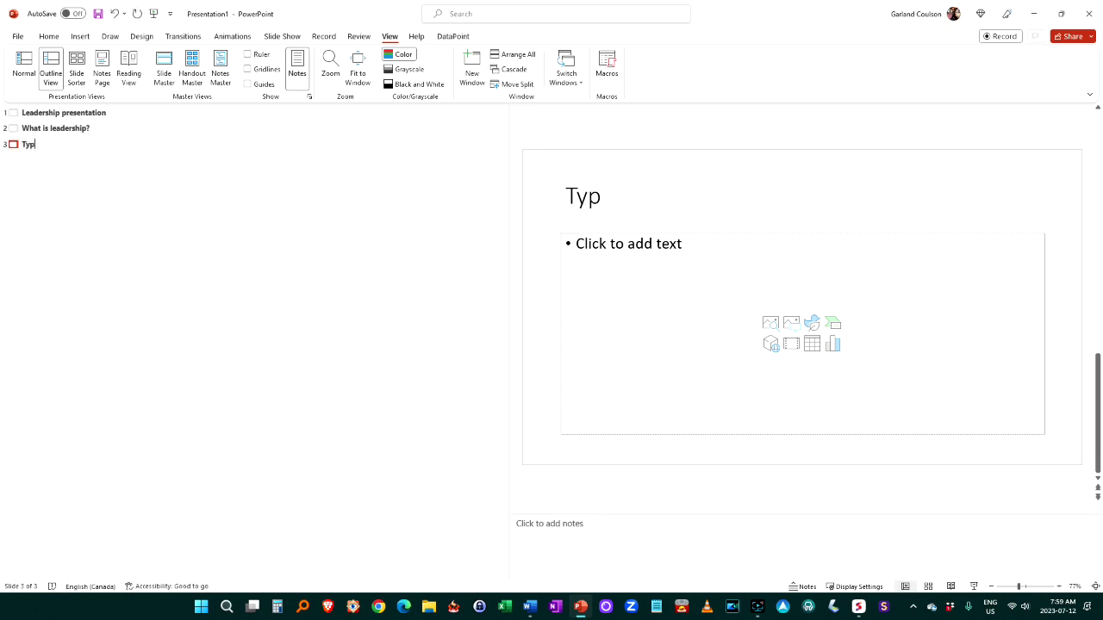
type("es of leadership")
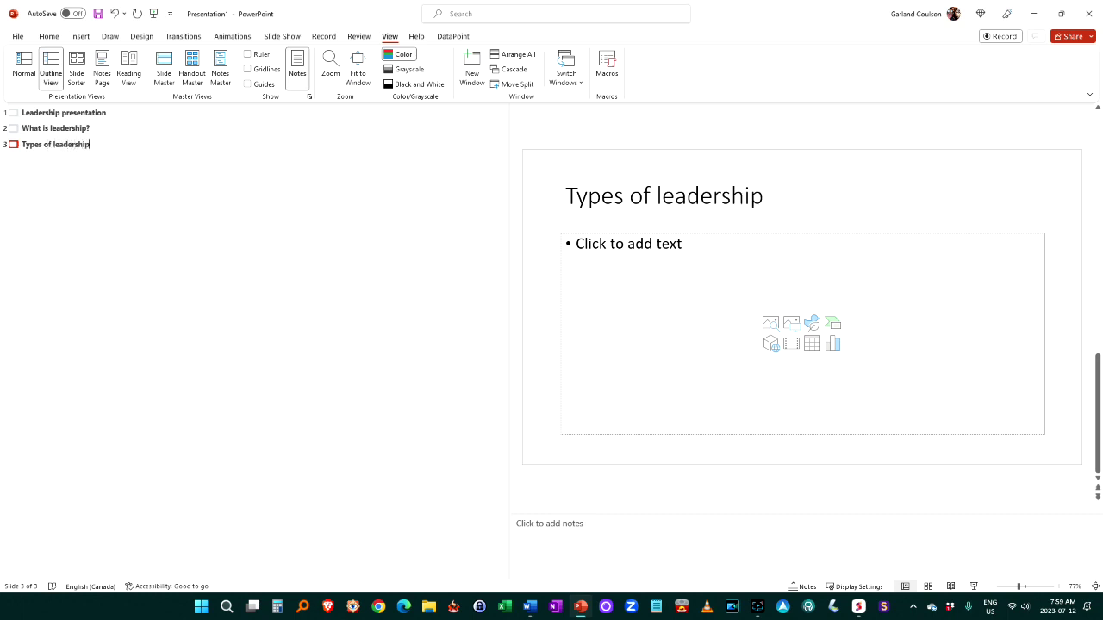
Add the bullet "Type 1" under the "Types of leadership" slide in the outline.
key("Return")
key("BackSpace")
type("Type")
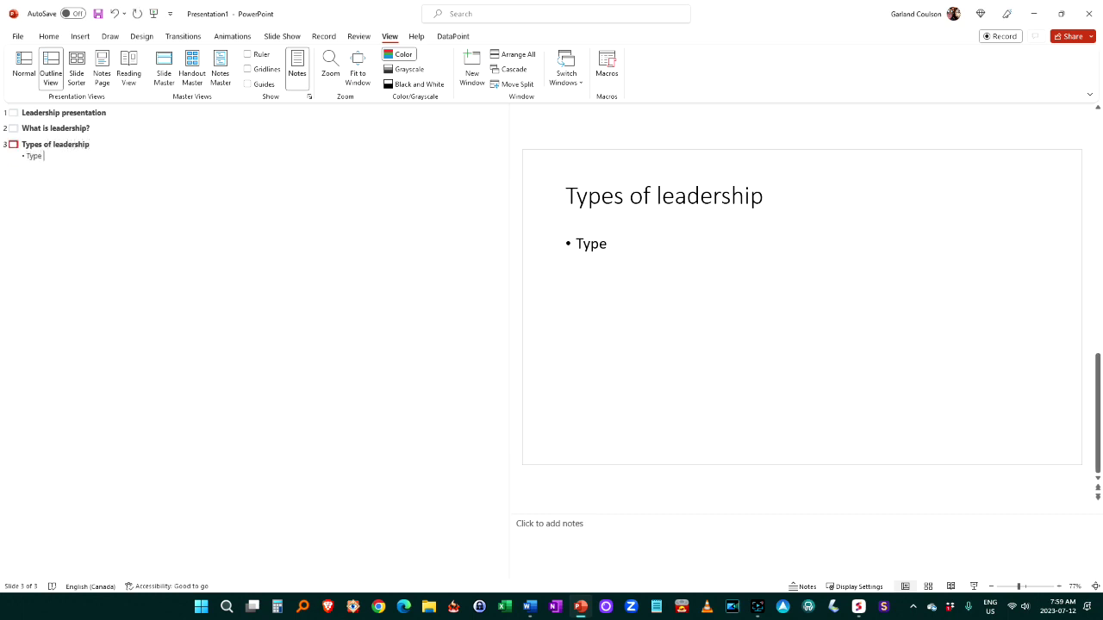
type(" 1")
Promote the "Type 1" bullet to its own slide and demote it back under "Types of leadership".
key("shift+Tab")
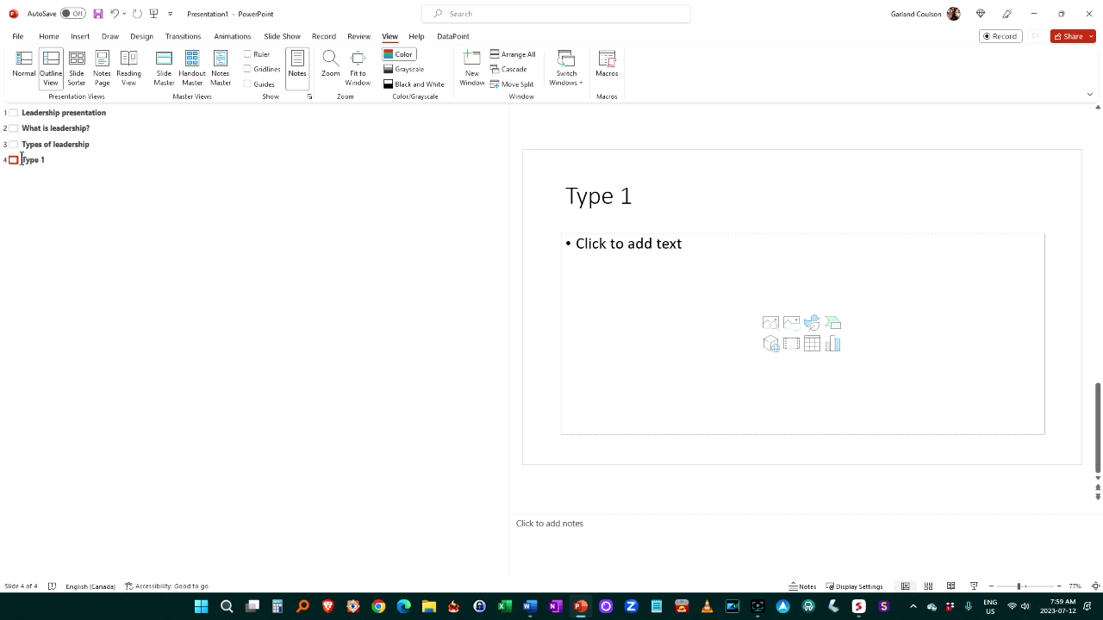
key("Tab")
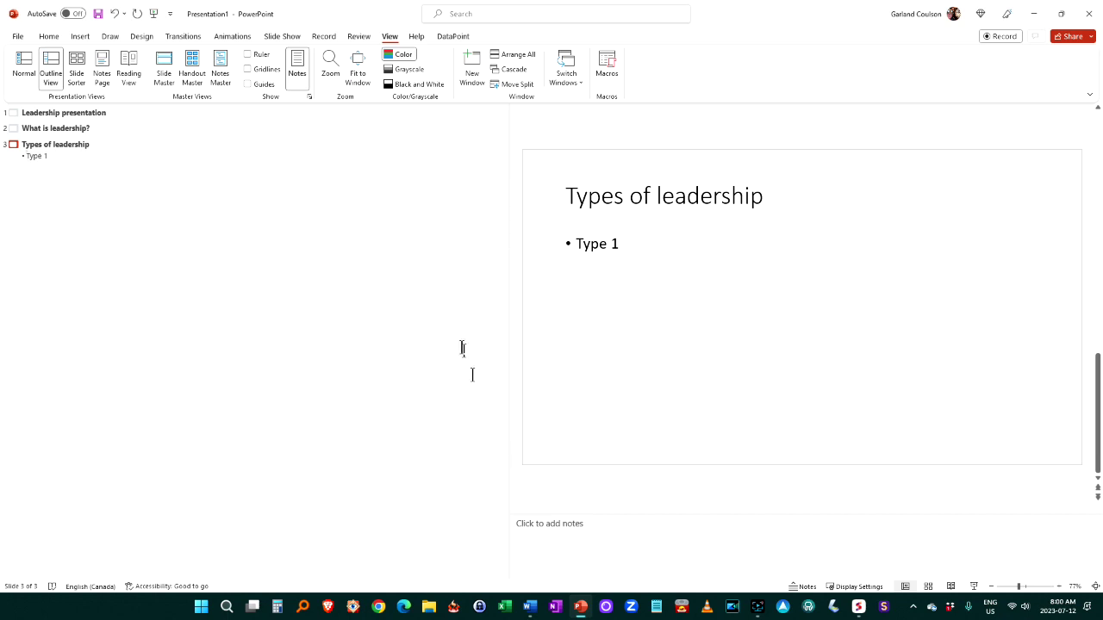
Switch to the browser window with the ChatGPT leadership presentation outline and review its sections from Introduction to Q&A Session.
left_click(860, 607)
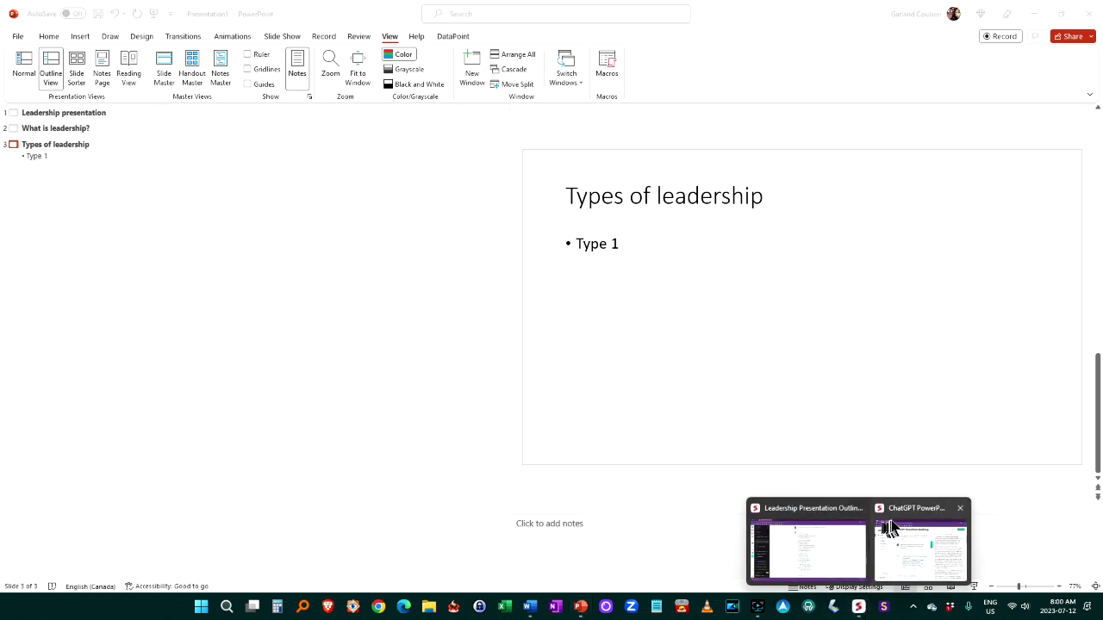
mouse_move(896, 525)
left_click(818, 530)
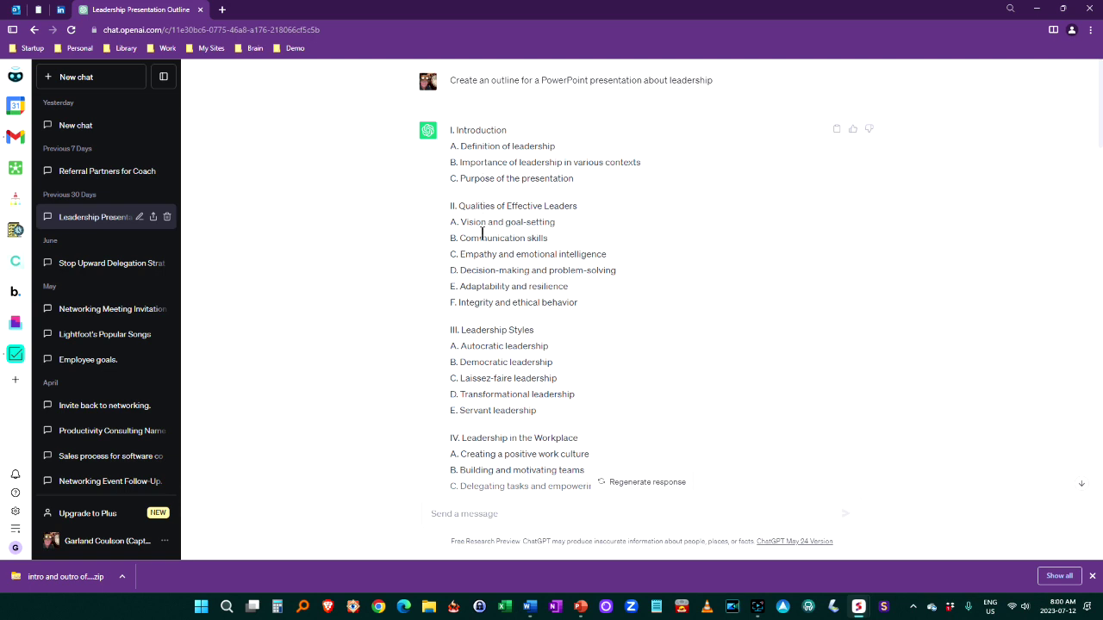
scroll(481, 232, "down", 3)
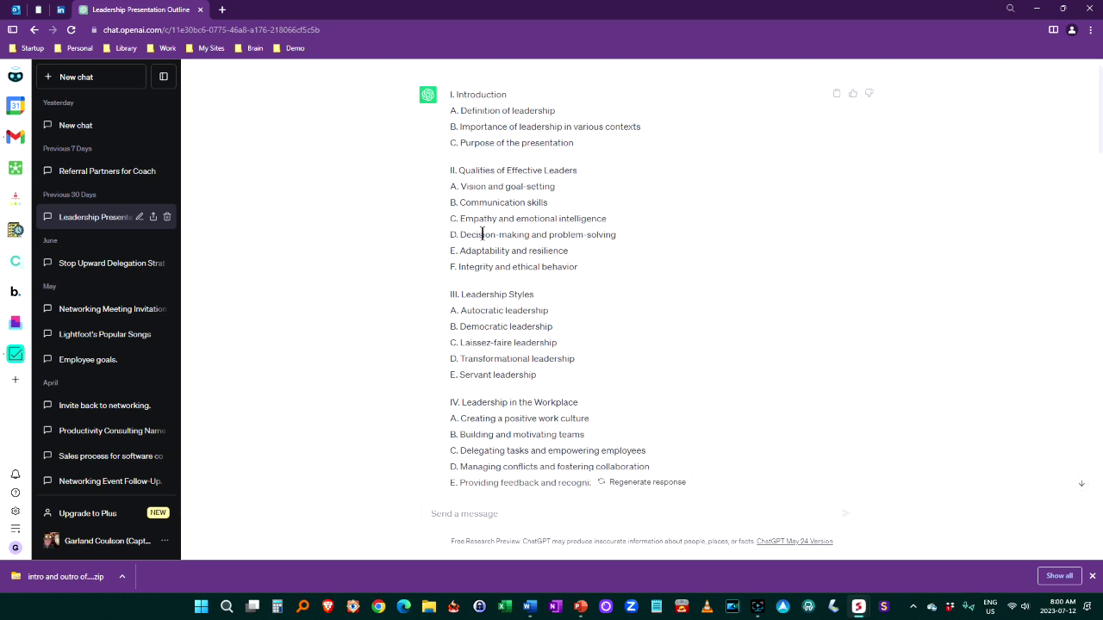
scroll(483, 234, "down", 2)
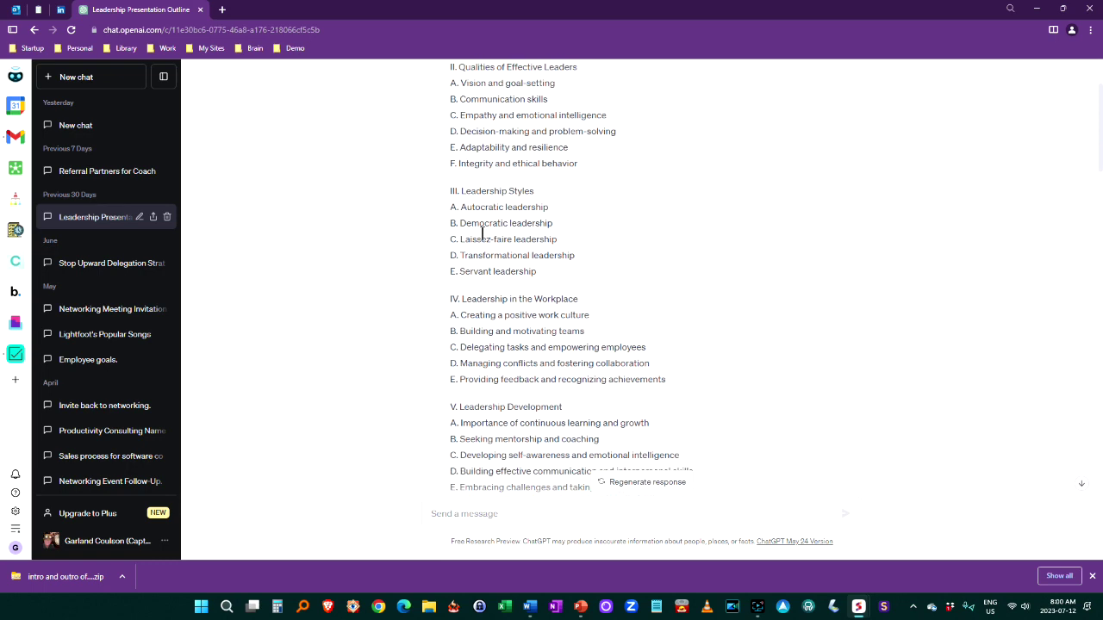
scroll(482, 233, "up", 4)
scroll(483, 240, "up", 1)
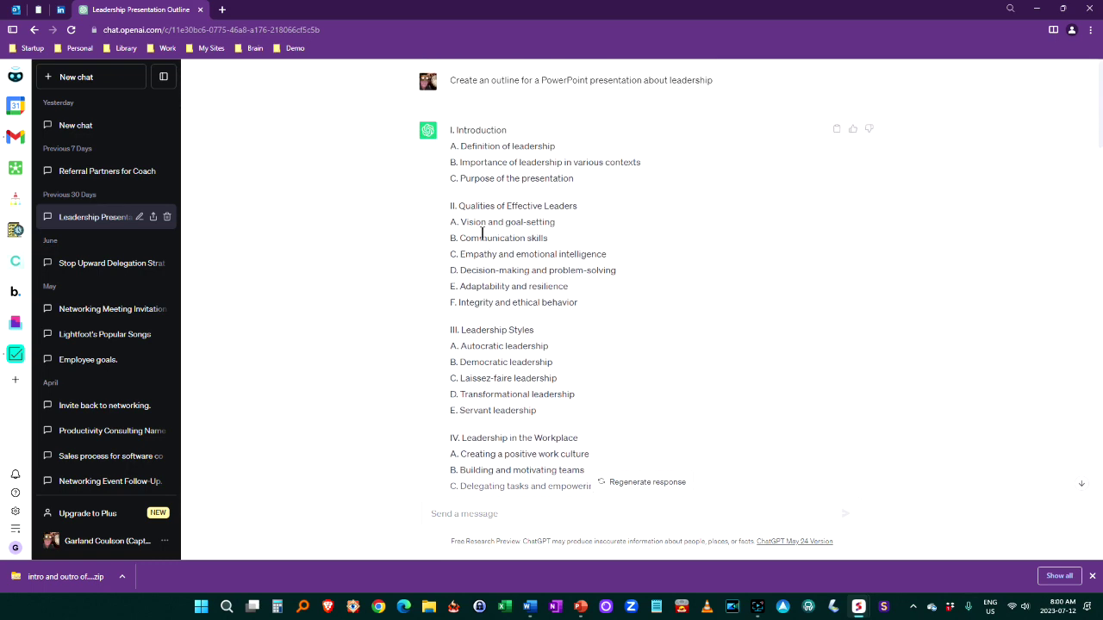
scroll(483, 233, "down", 2)
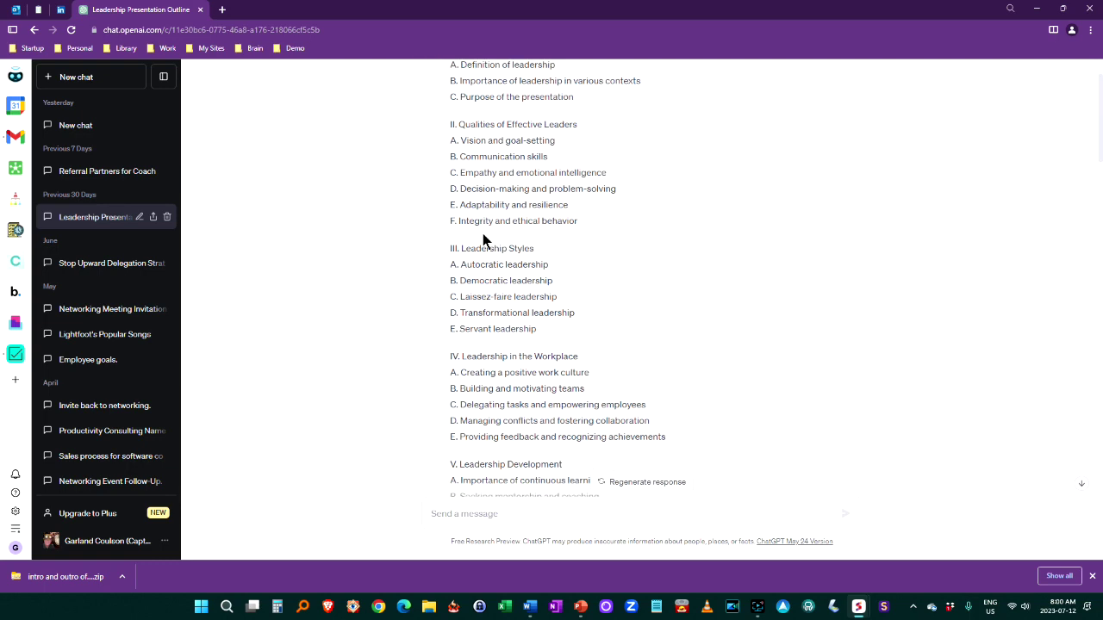
scroll(526, 285, "down", 4)
scroll(551, 332, "down", 8)
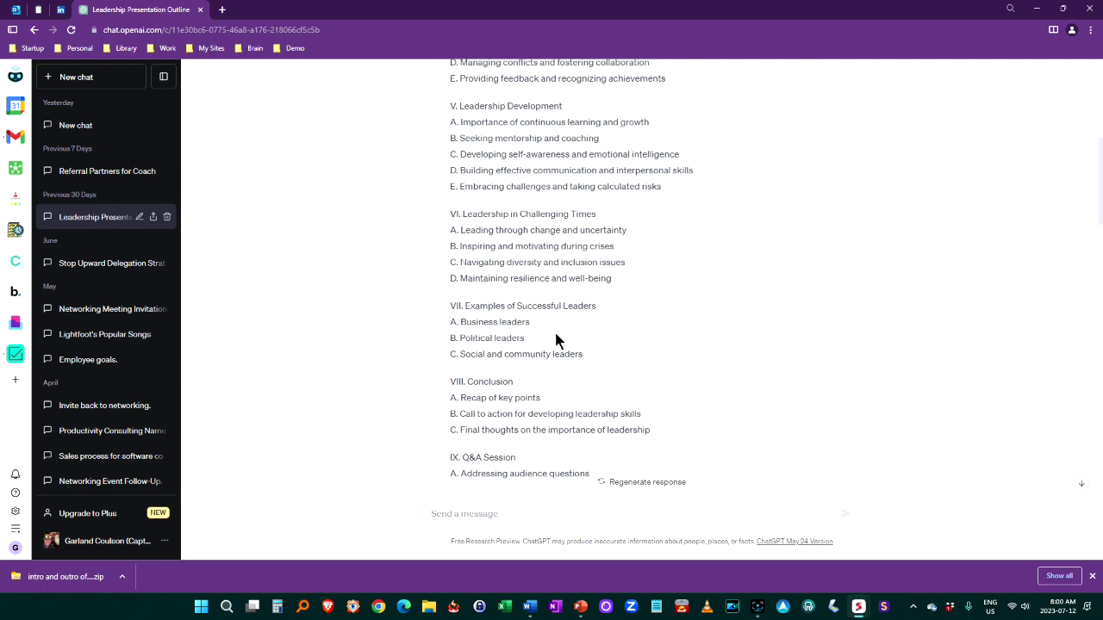
scroll(555, 340, "up", 5)
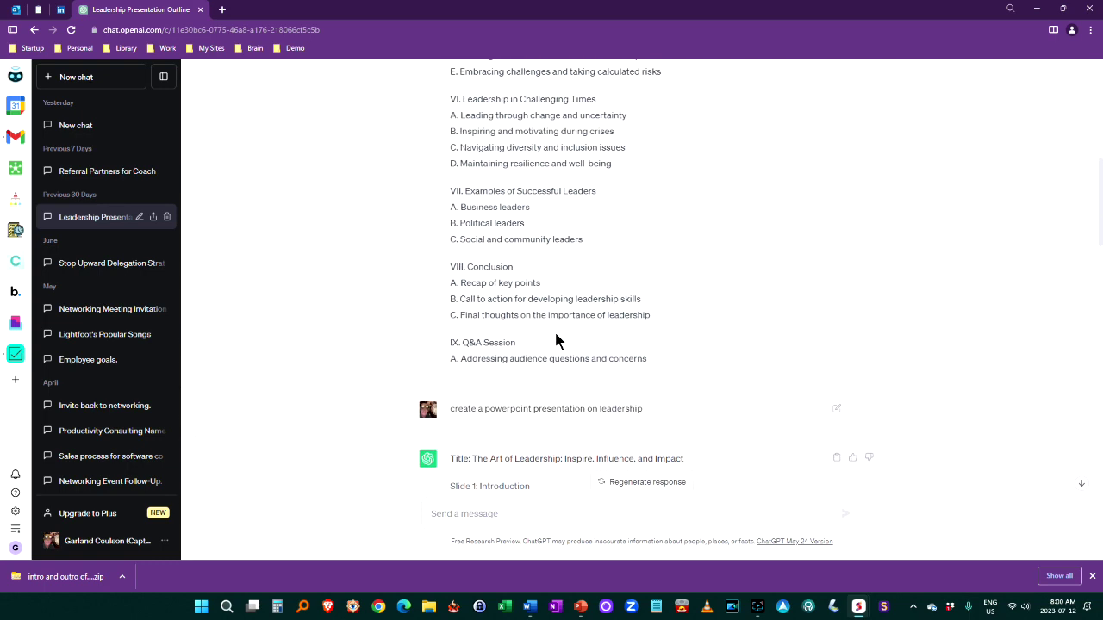
scroll(664, 439, "down", 1)
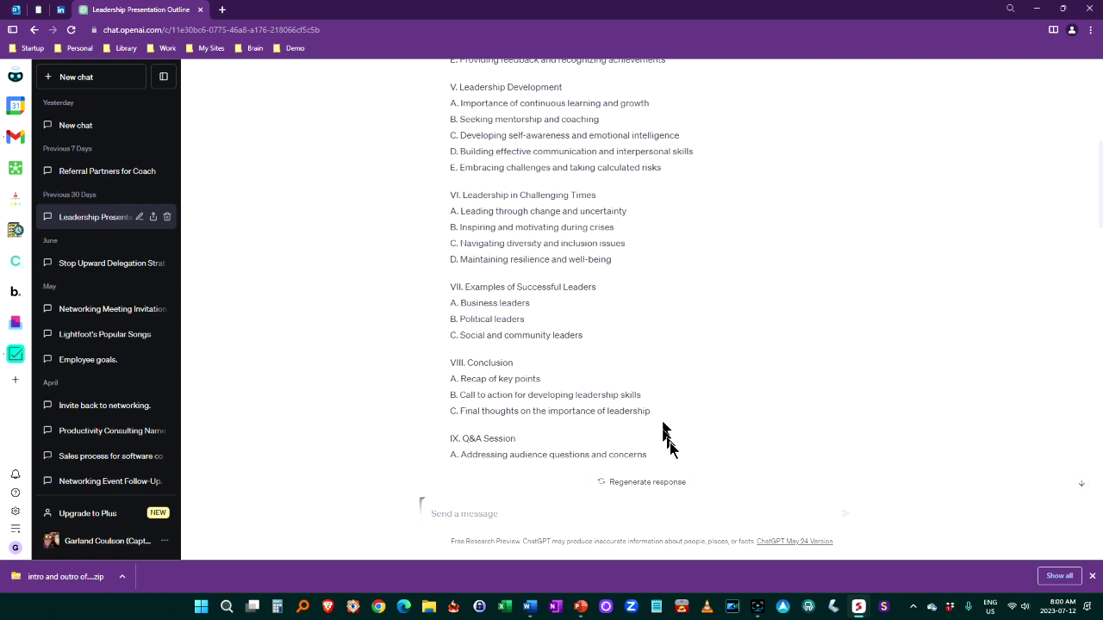
Copy the entire ChatGPT leadership outline and paste it into a new fourth slide in PowerPoint's outline.
left_click_drag(655, 455, 440, 149)
key("ctrl+c")
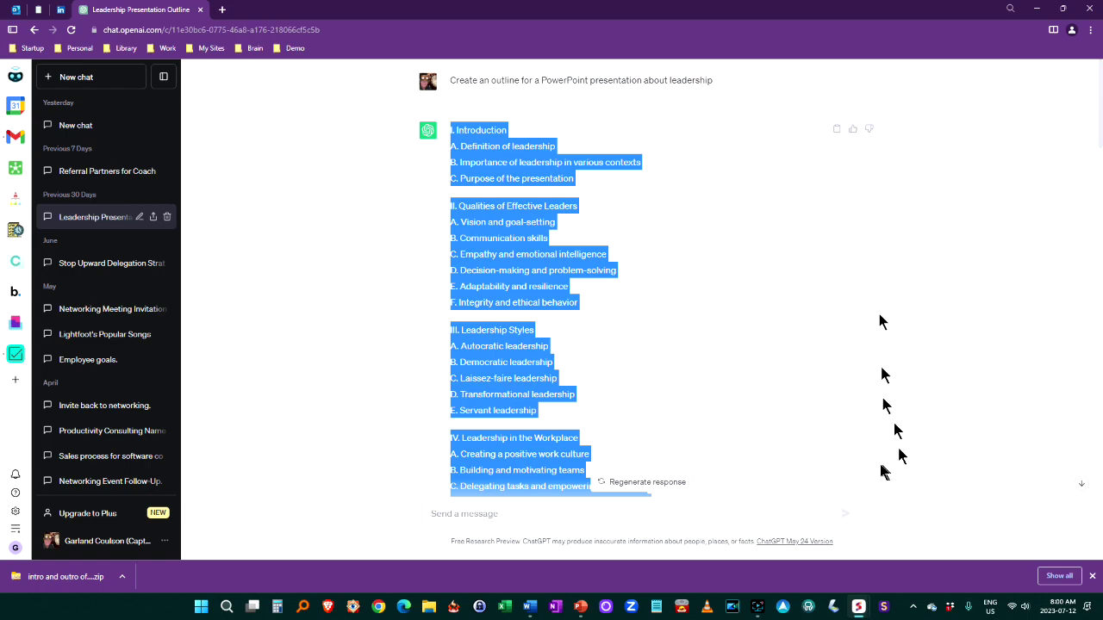
left_click(580, 606)
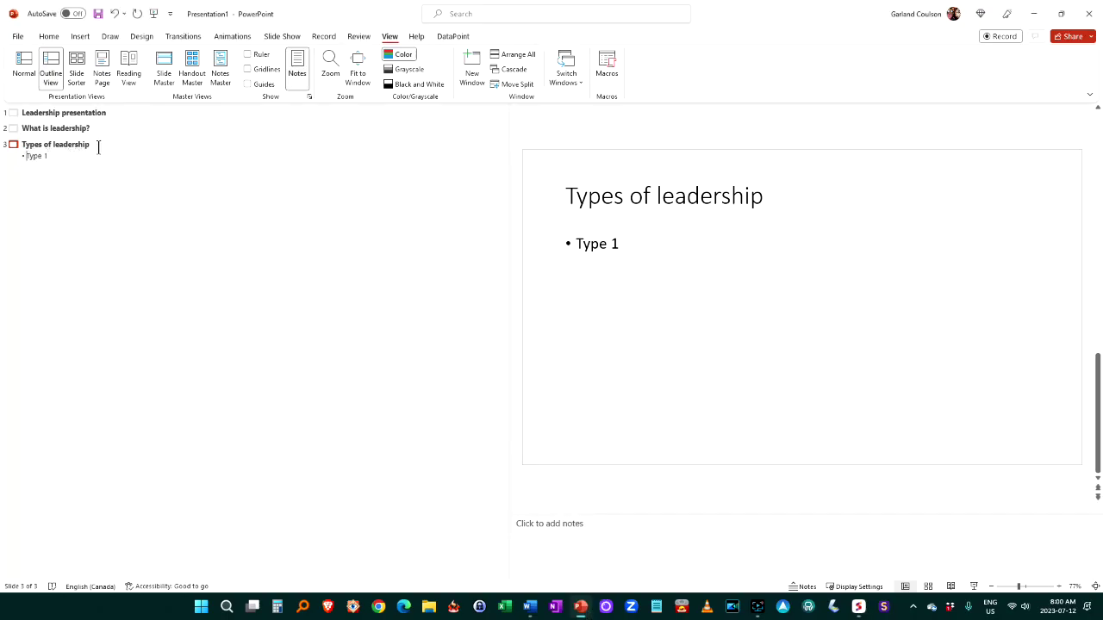
left_click(60, 156)
key("shift+Tab")
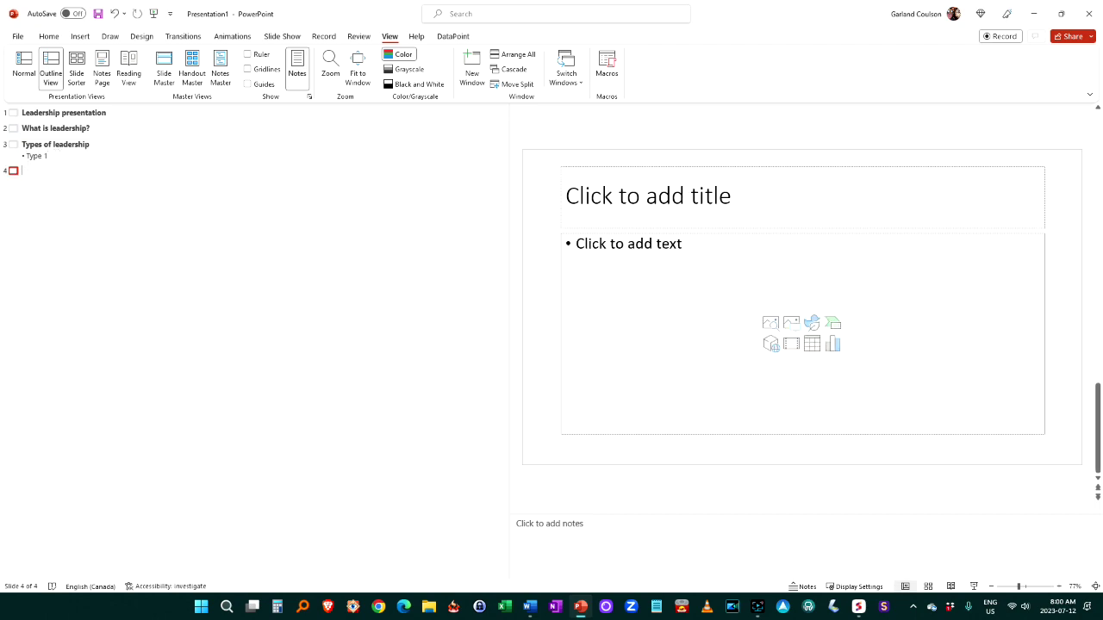
key("ctrl+v")
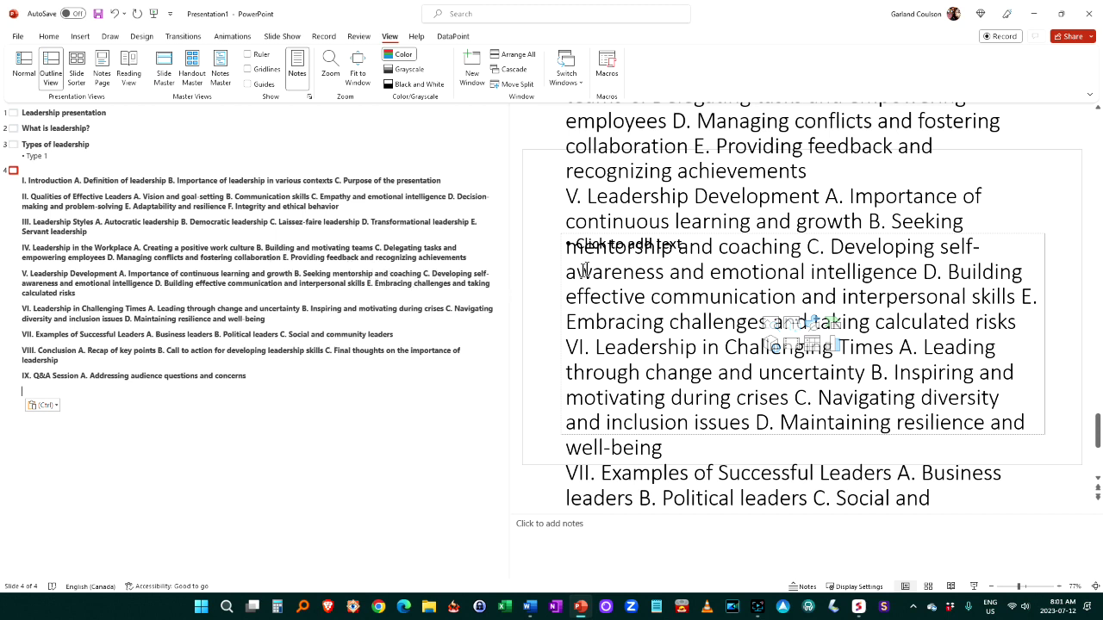
Switch to Word to view the leadership outline in outline test.docx and close the document.
left_click(531, 608)
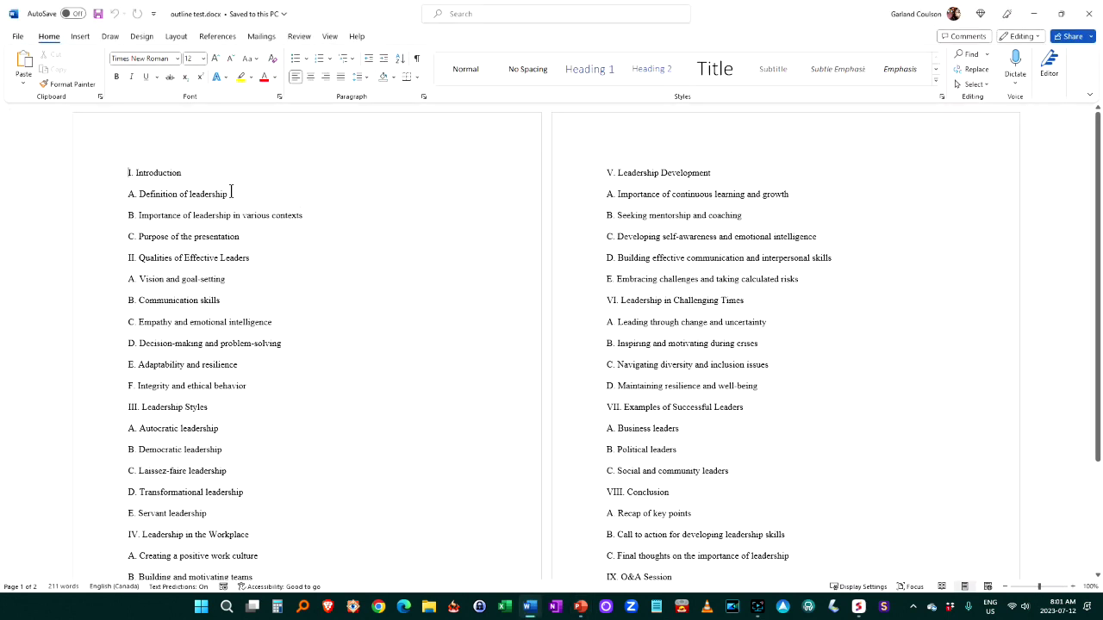
key("ctrl+Home")
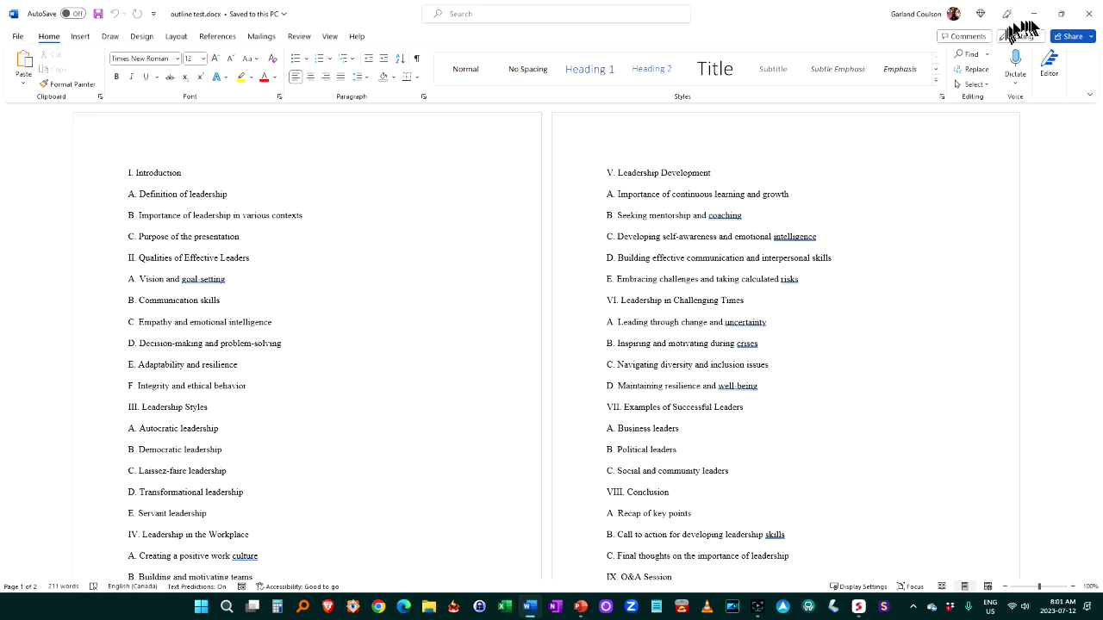
left_click(1087, 19)
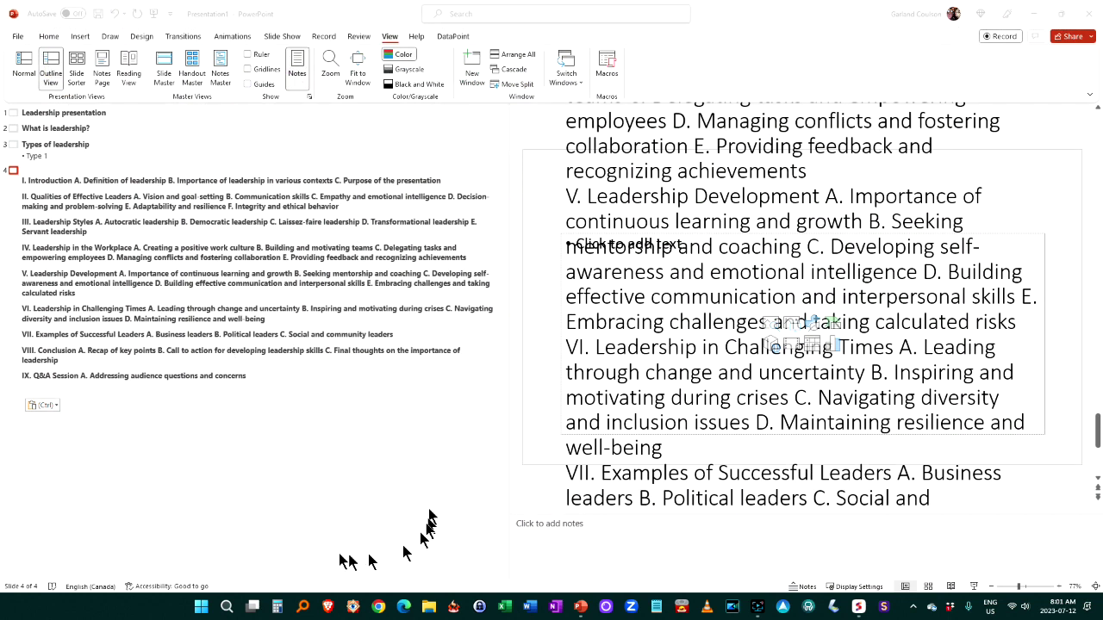
Create a new blank presentation in PowerPoint.
left_click(17, 36)
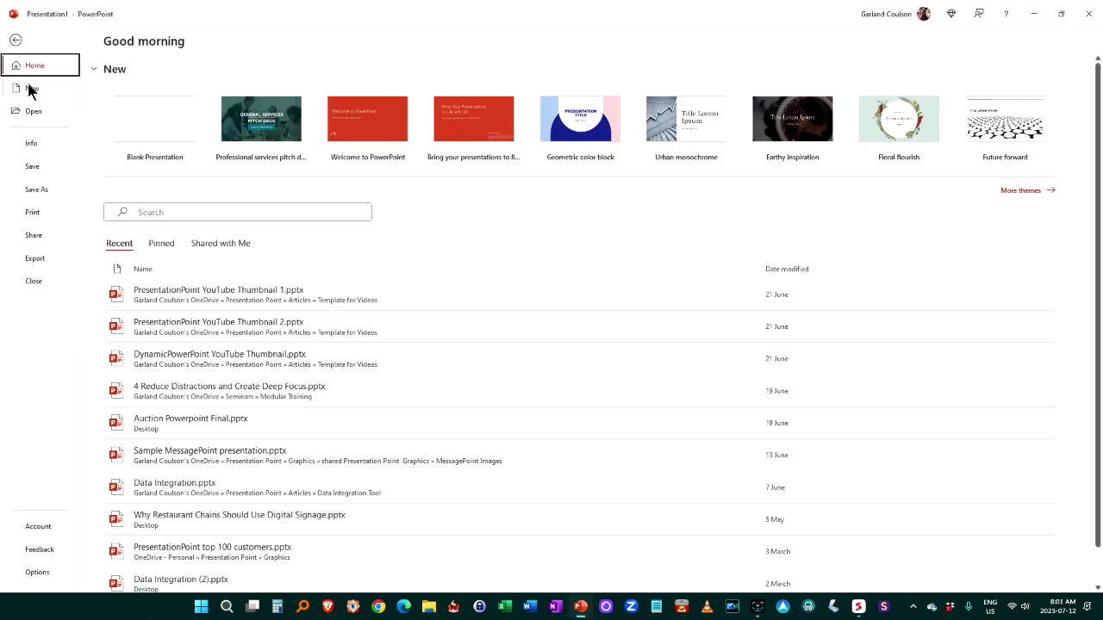
left_click(126, 109)
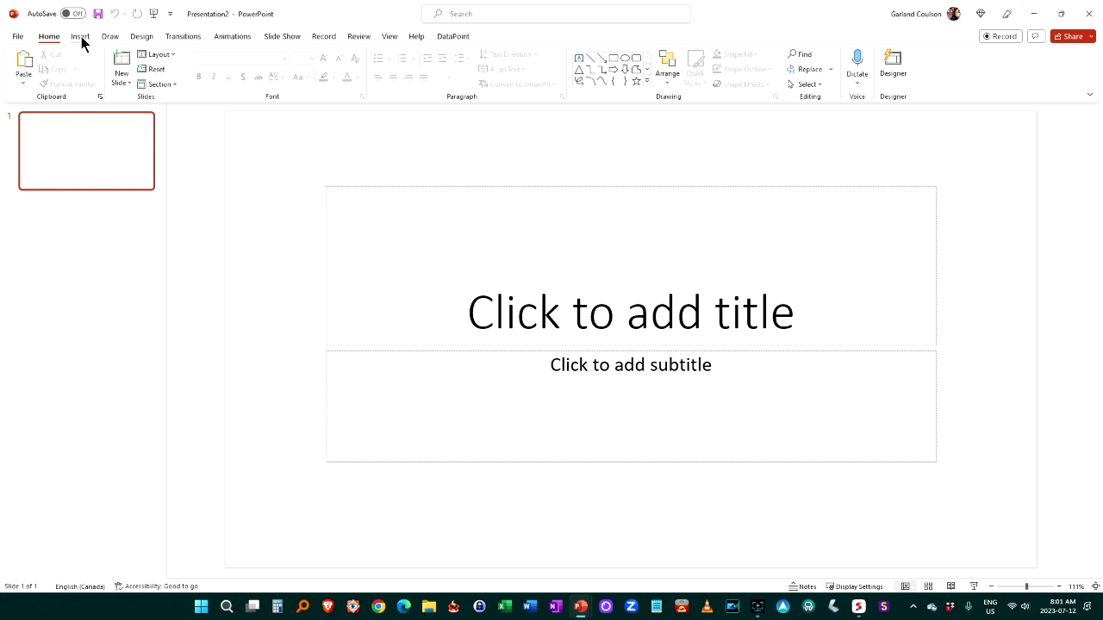
Insert new slides from the Word outline file outline test.docx on the Desktop.
left_click(78, 36)
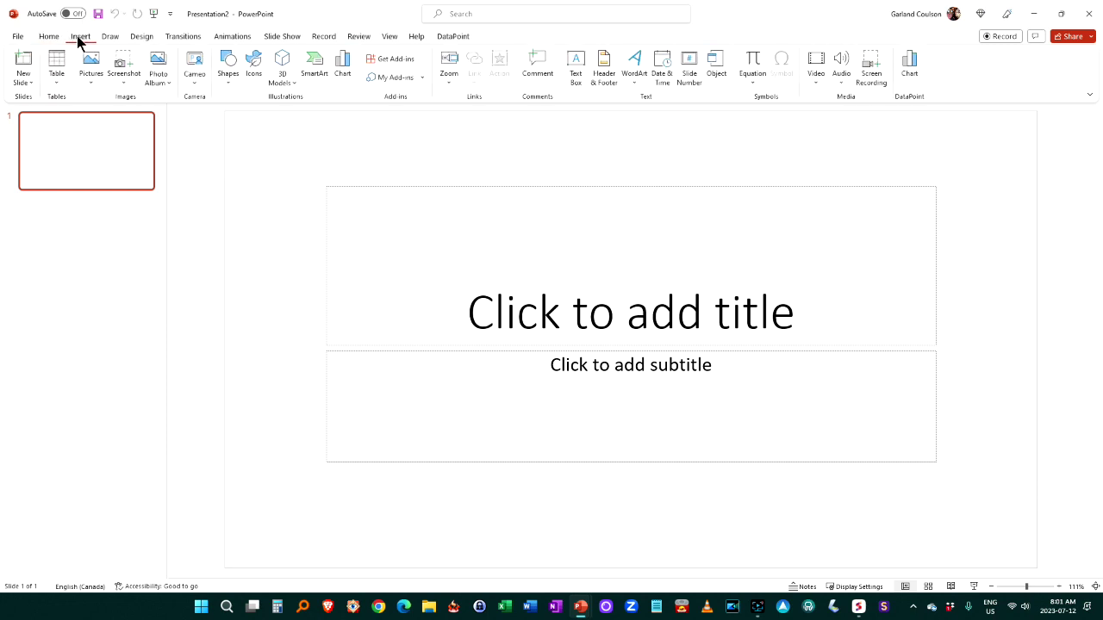
left_click(49, 36)
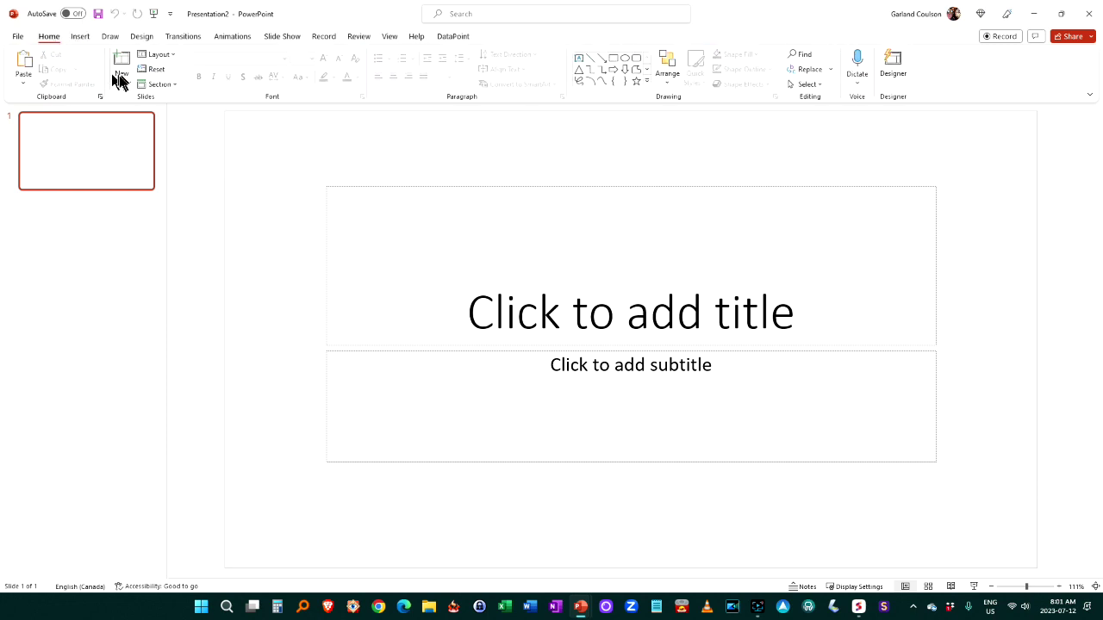
left_click(121, 81)
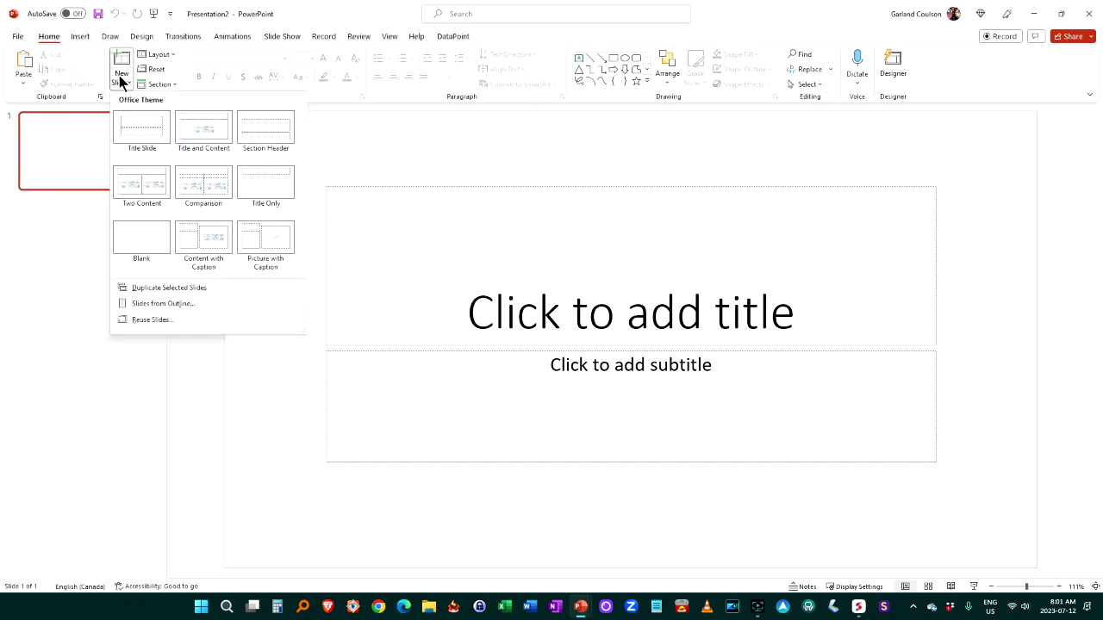
left_click(174, 308)
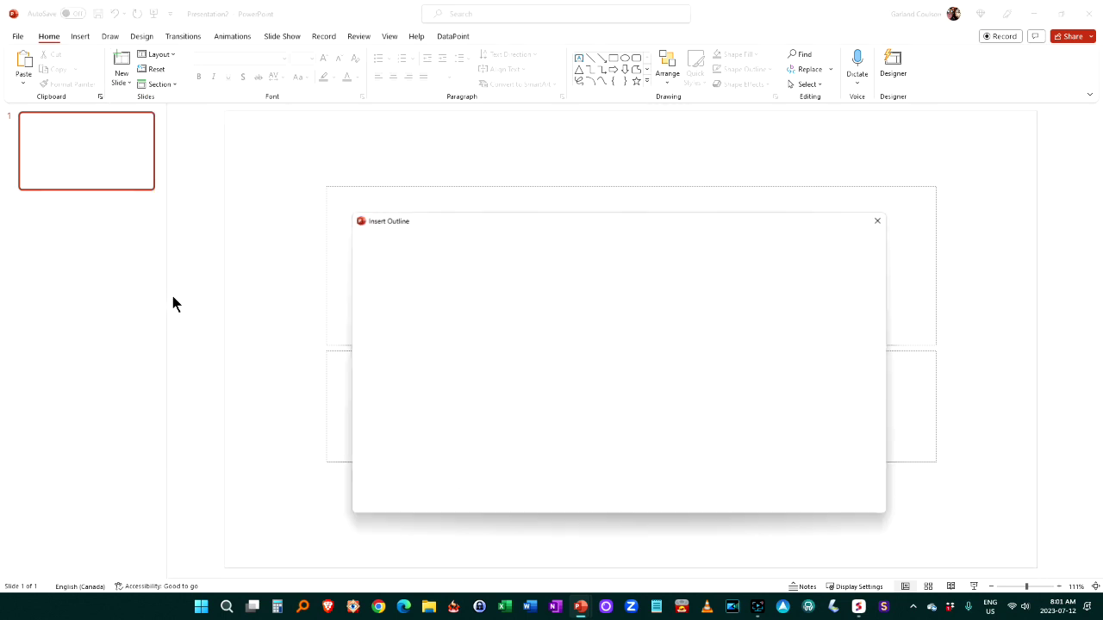
left_click(496, 325)
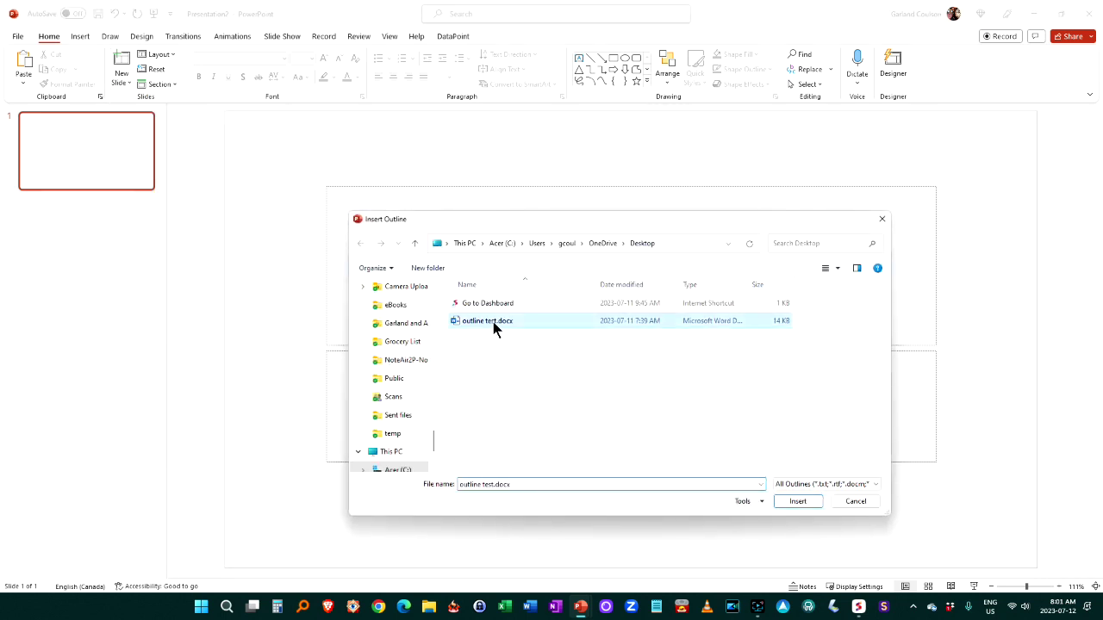
left_click(797, 501)
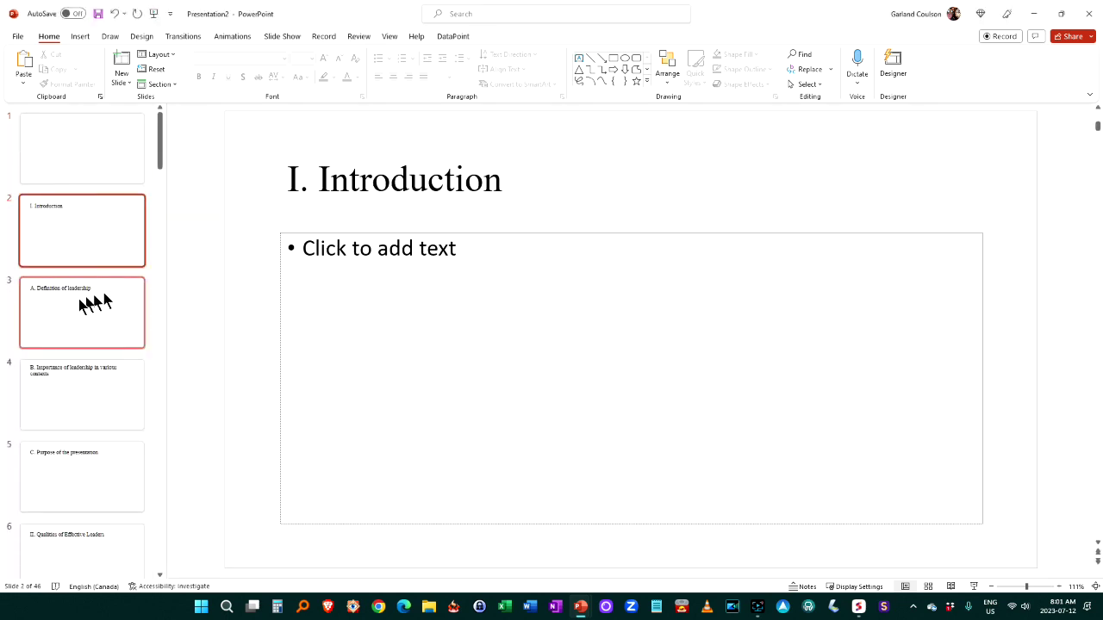
Review the imported slides from the Introduction onward, checking how the outline headings were distributed across slides.
left_click(82, 303)
left_click(87, 409)
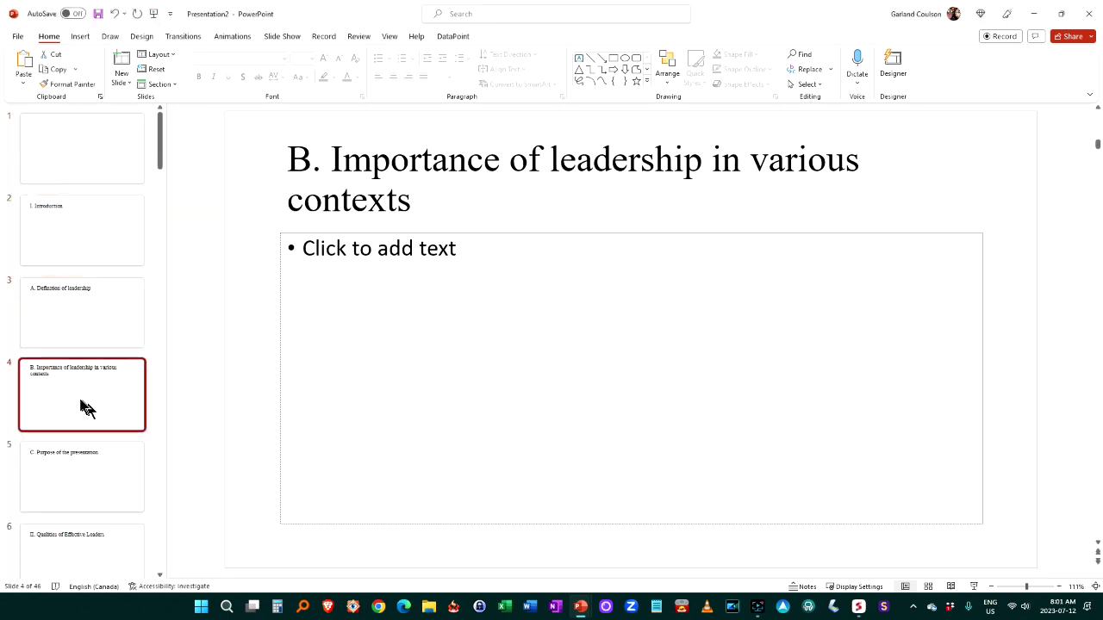
left_click(101, 480)
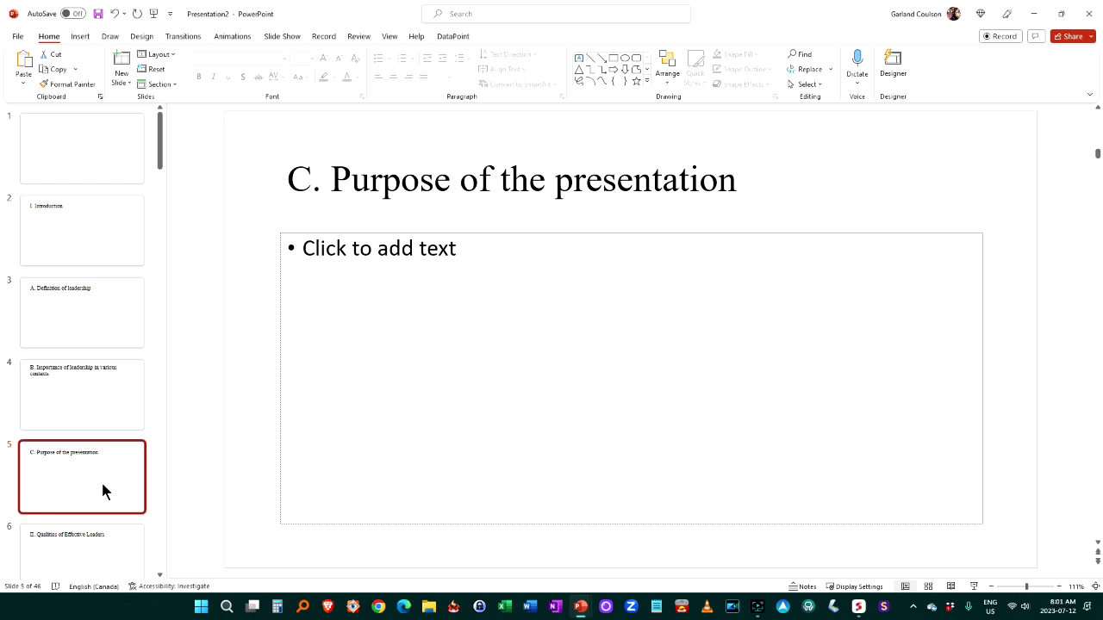
scroll(142, 481, "down", 1)
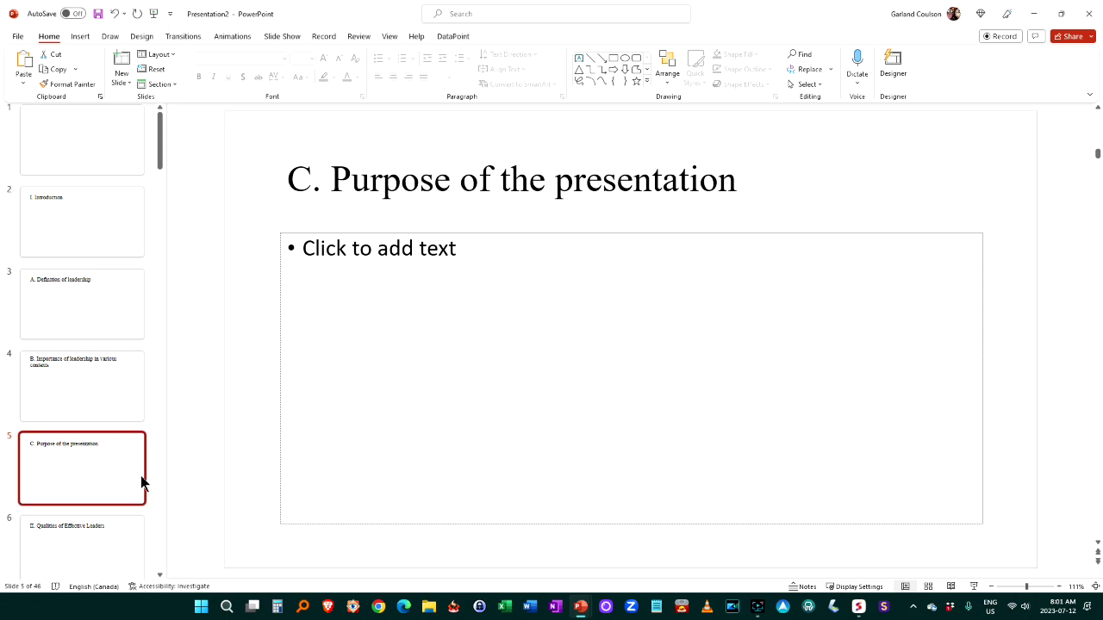
scroll(140, 480, "down", 2)
scroll(120, 491, "down", 2)
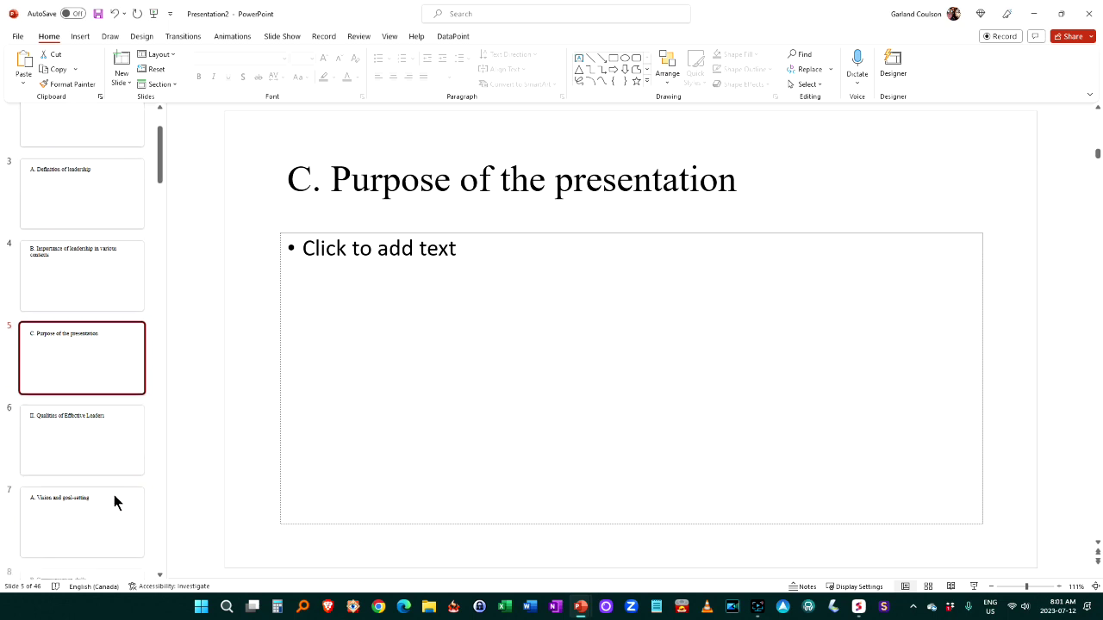
scroll(114, 504, "down", 2)
scroll(99, 301, "up", 2)
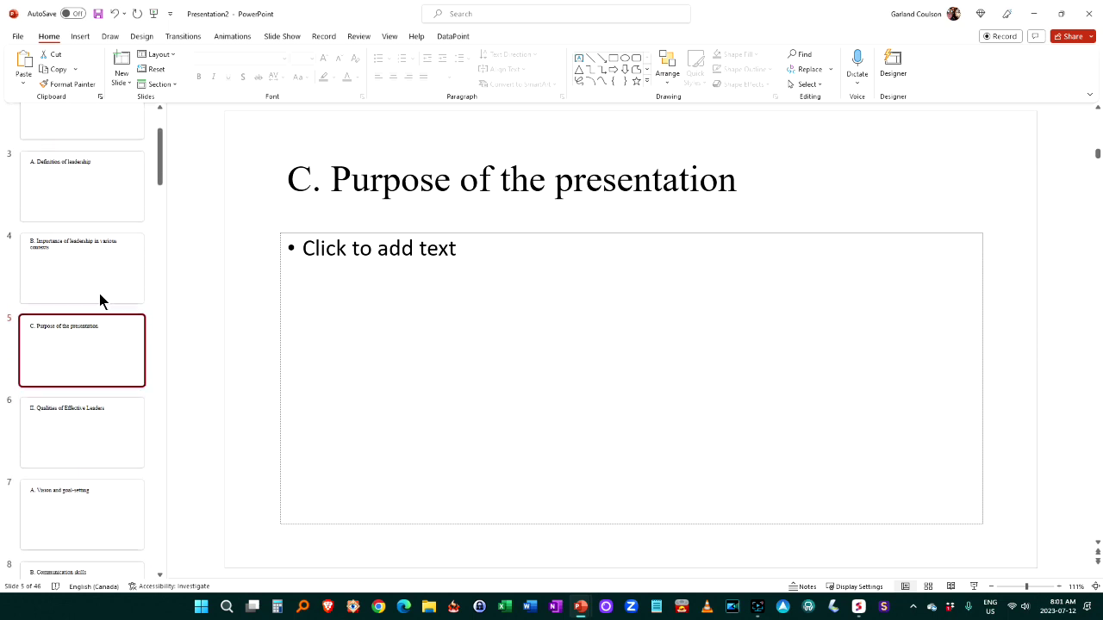
scroll(101, 300, "up", 5)
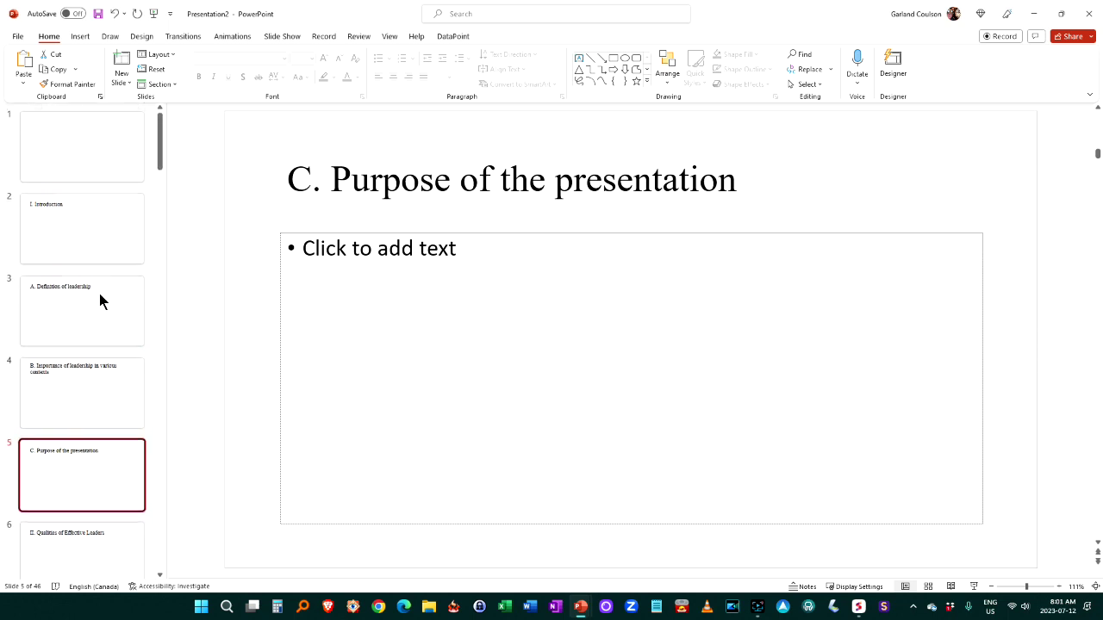
Display the presentation in Outline View and select the body text placeholder of the "C. Purpose of the presentation" slide.
left_click(389, 36)
left_click(52, 67)
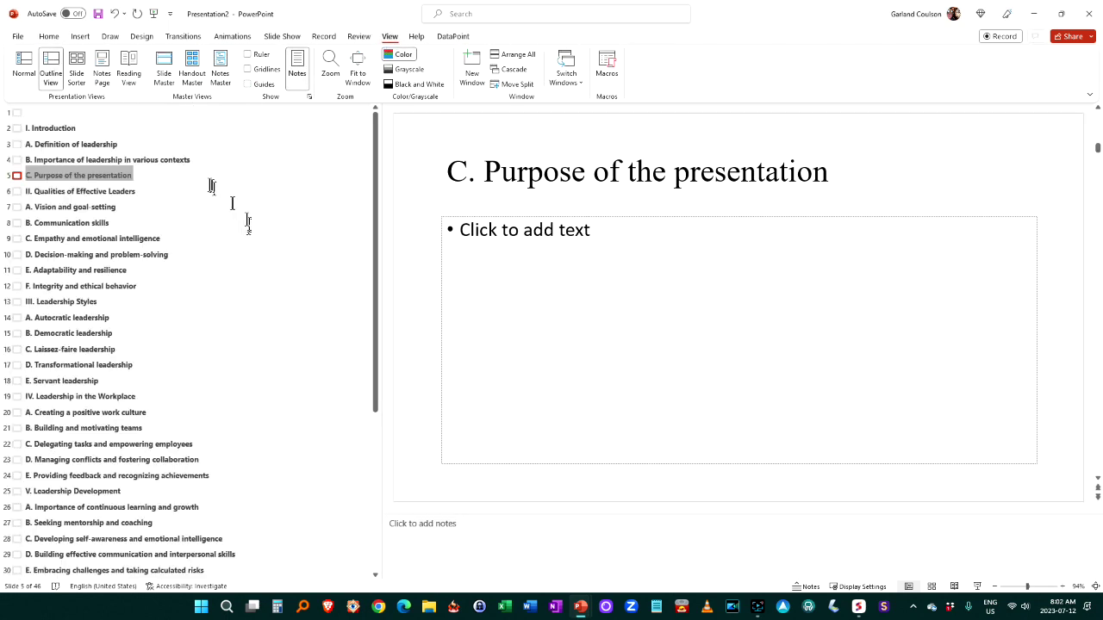
left_click(521, 290)
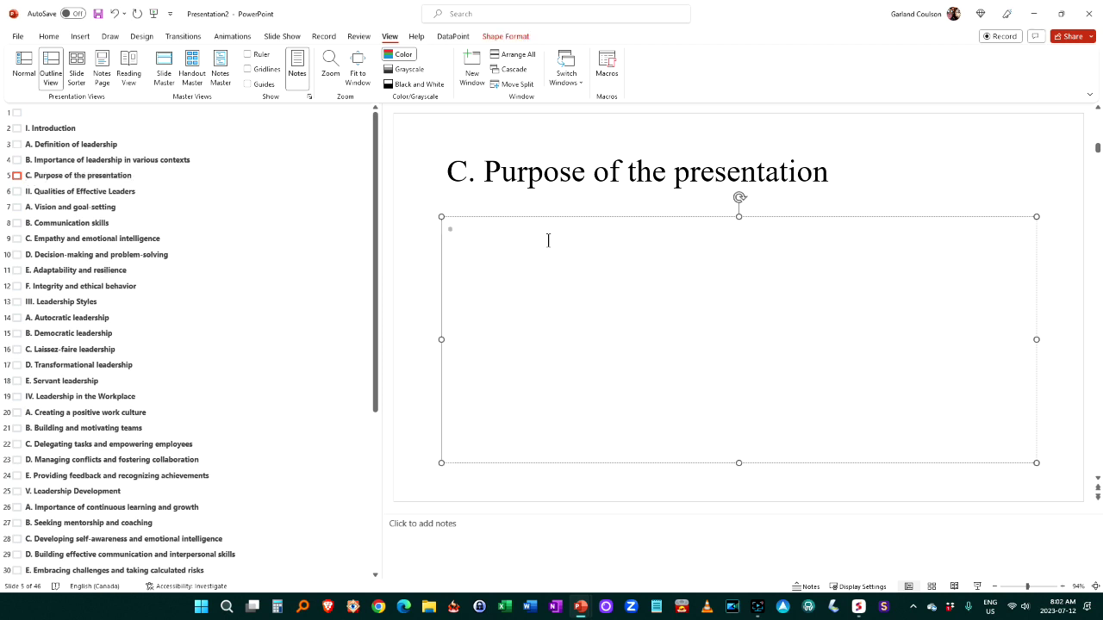